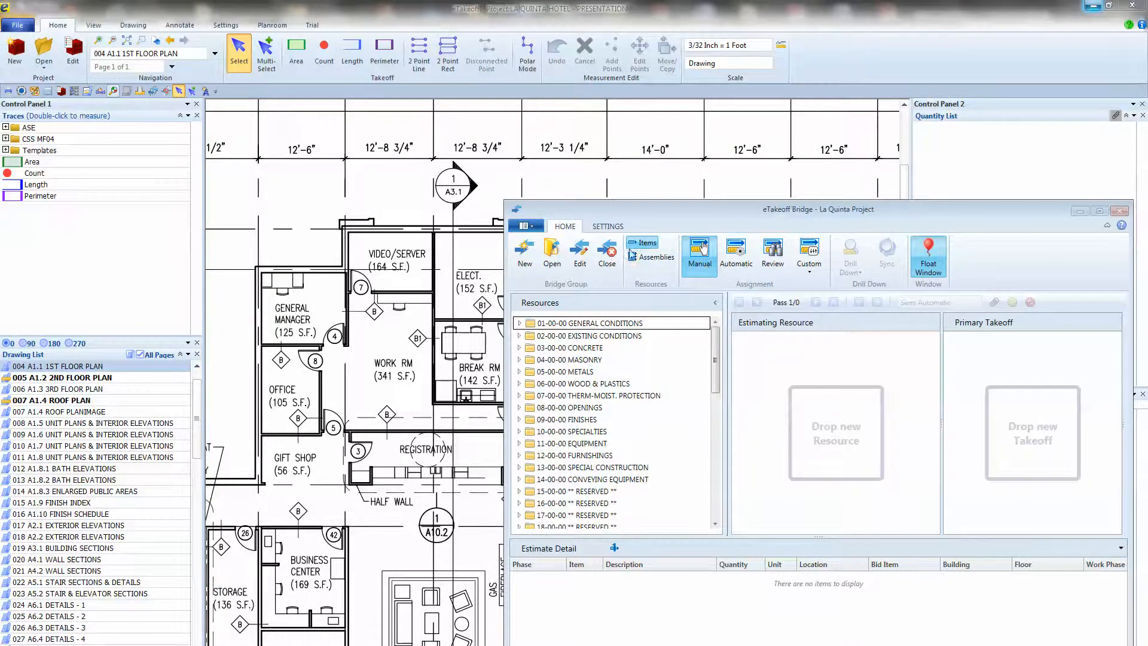
From the 00-000 Quick Set-Up/Conceptual assemblies, use 00-105 5" Slab On Grade to start a new trace based on the Area trace.
{"action": "left_click", "coordinate": [651, 259]}
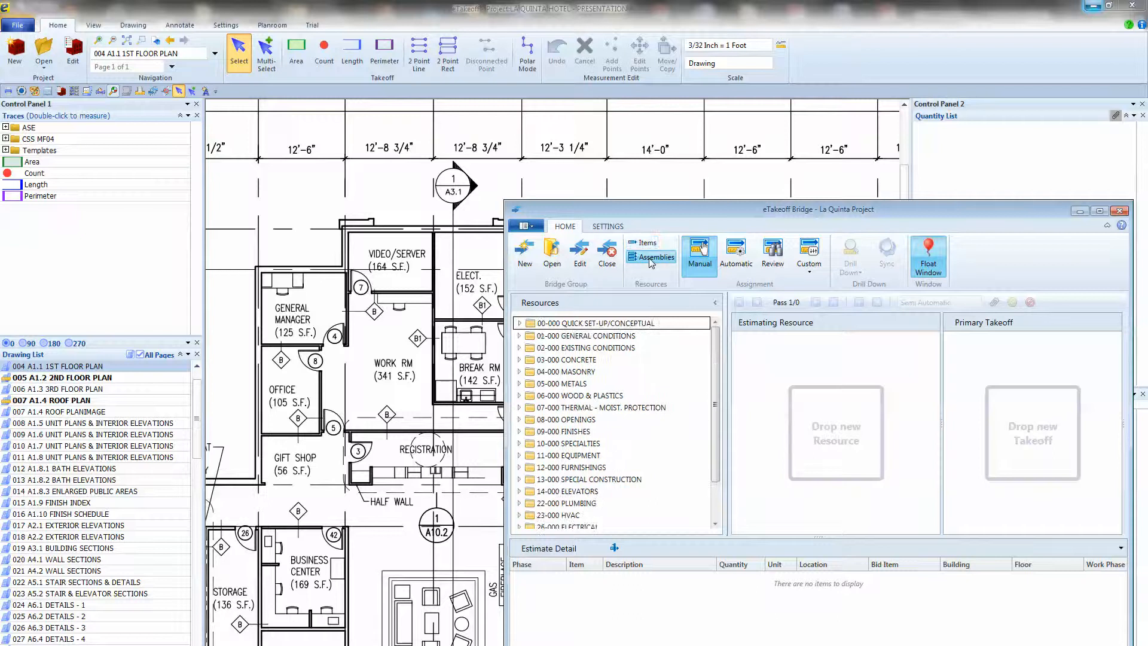
{"action": "left_click", "coordinate": [520, 323]}
{"action": "scroll", "coordinate": [579, 396], "scroll_direction": "down", "scroll_amount": 3}
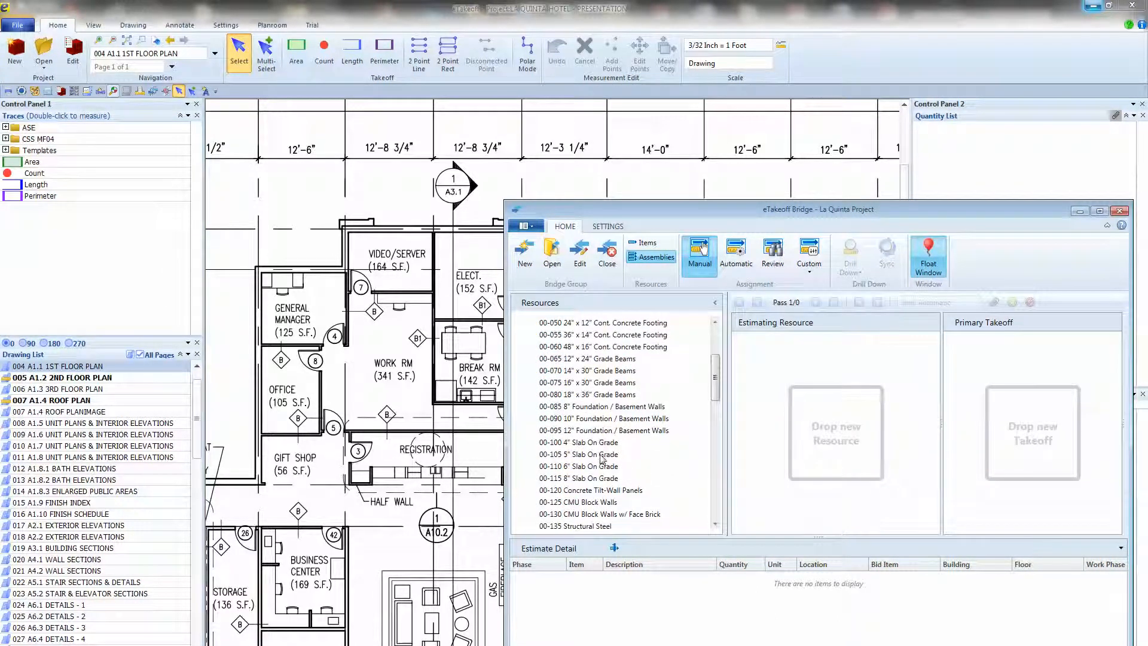
{"action": "scroll", "coordinate": [600, 458], "scroll_direction": "down", "scroll_amount": 1}
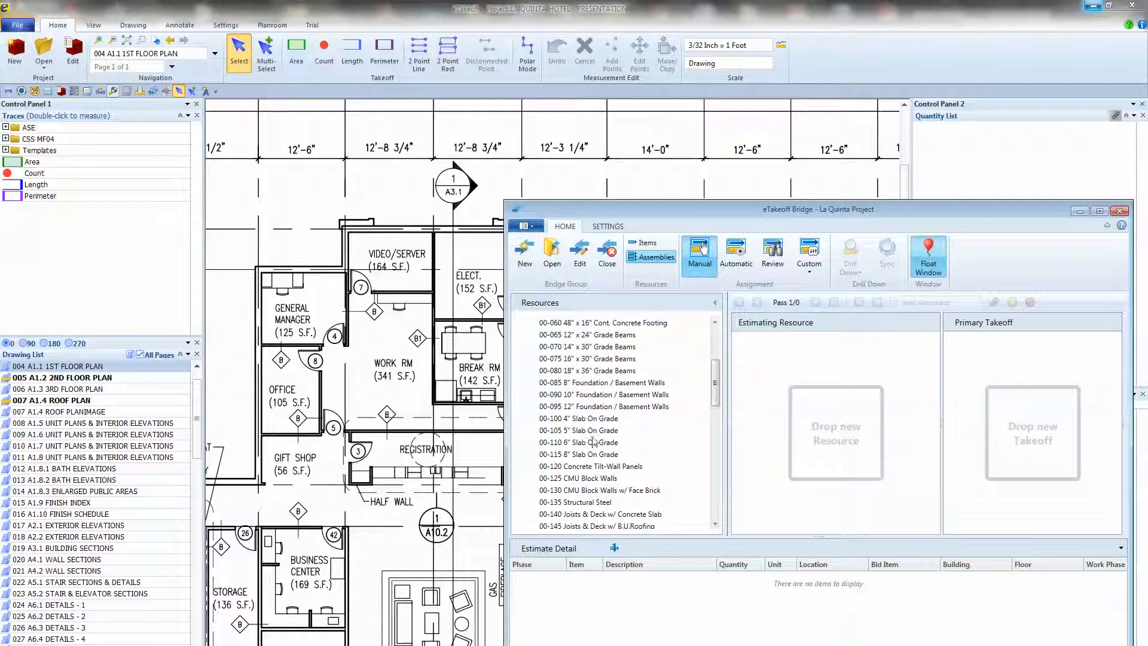
{"action": "left_click", "coordinate": [591, 431]}
{"action": "left_click_drag", "start_coordinate": [591, 434], "coordinate": [74, 162]}
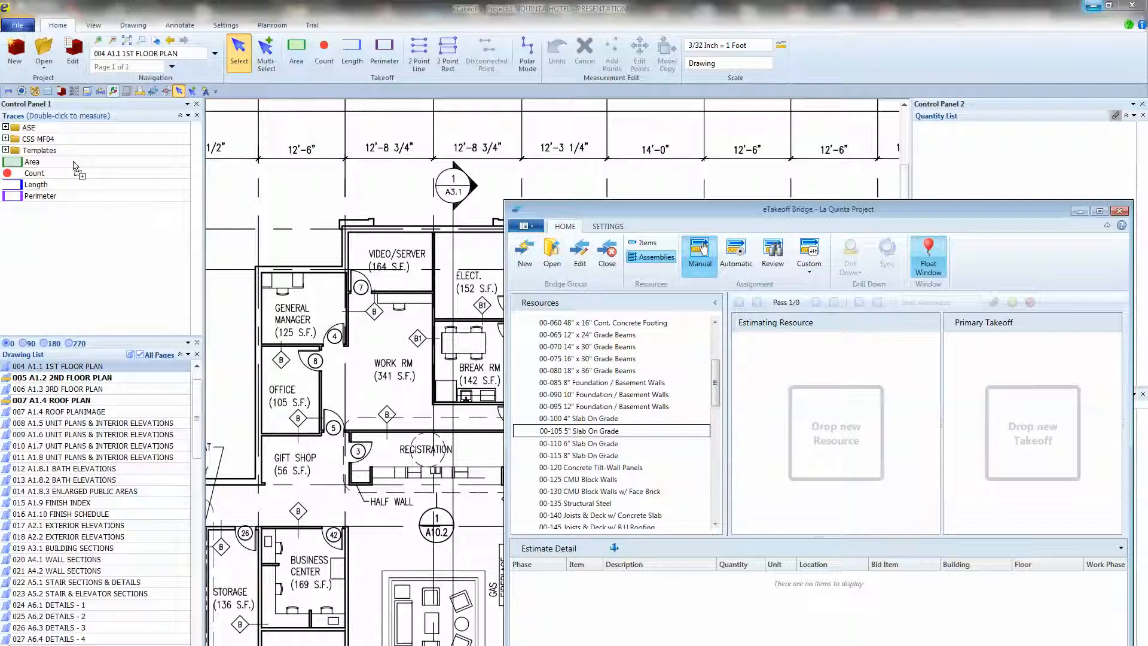
{"action": "left_click_drag", "start_coordinate": [74, 165], "coordinate": [74, 165]}
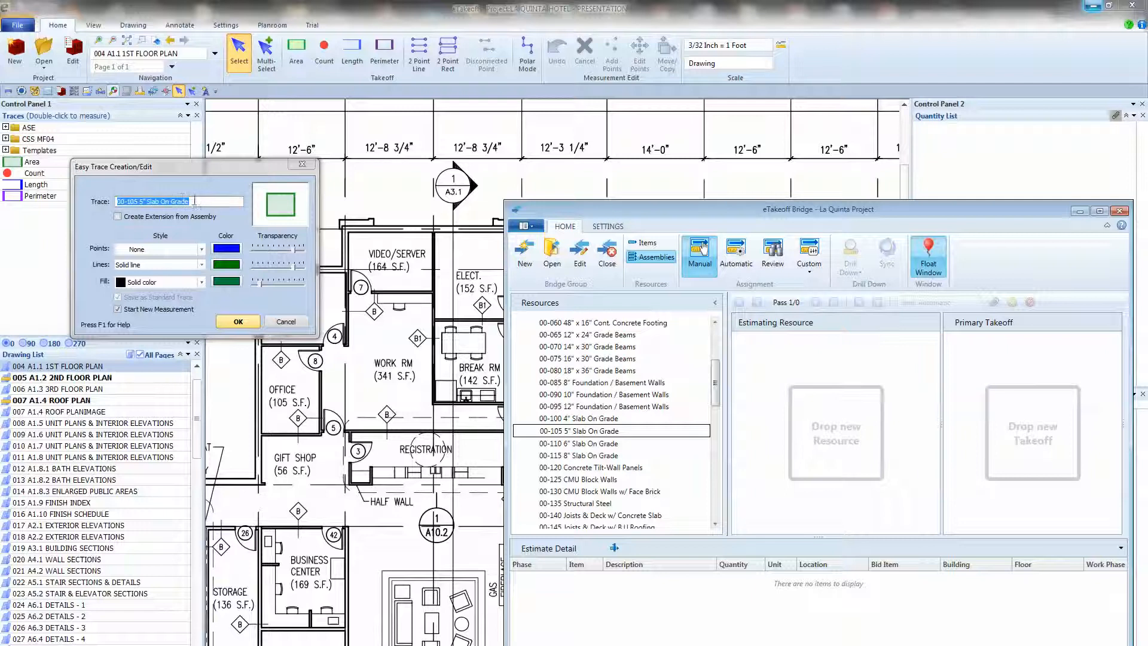
Name the new trace "00-105 5" Slab On Grade - BASIC", give it an orange fill and create it.
{"action": "left_click", "coordinate": [198, 201]}
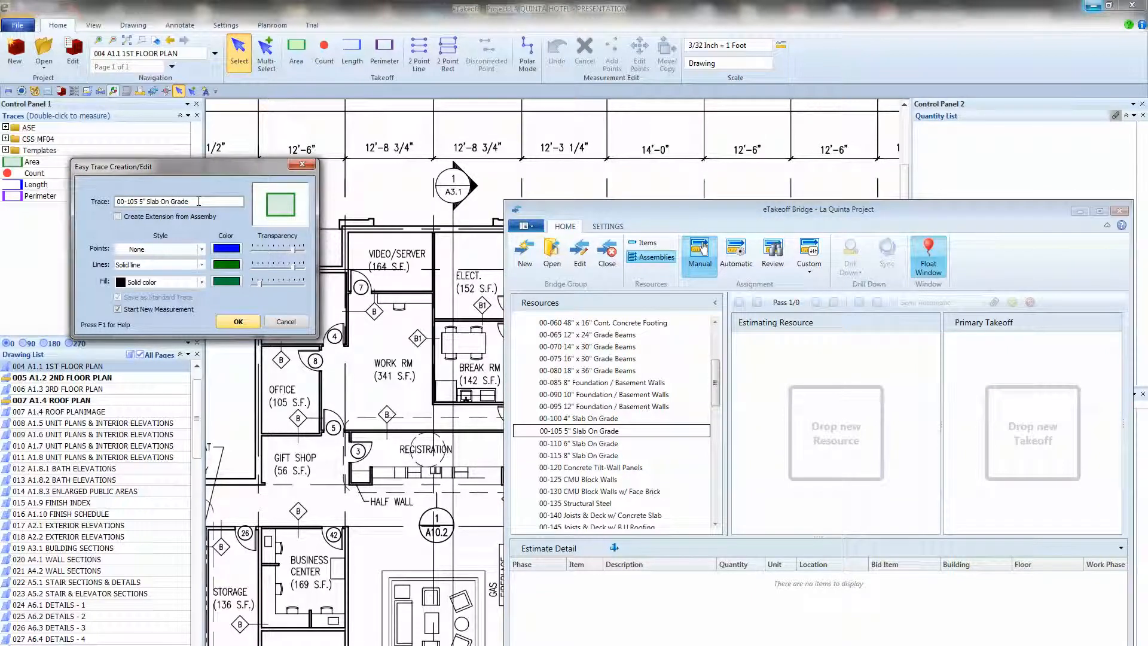
{"action": "type", "text": "- BASIC"}
{"action": "left_click", "coordinate": [226, 281]}
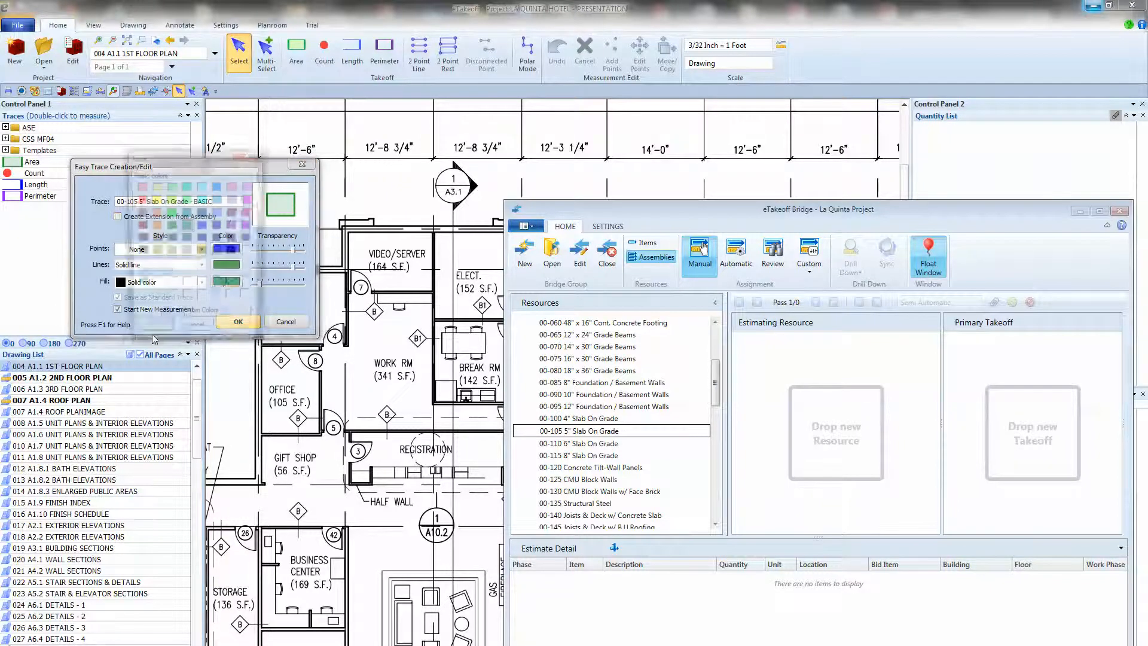
{"action": "left_click", "coordinate": [156, 226]}
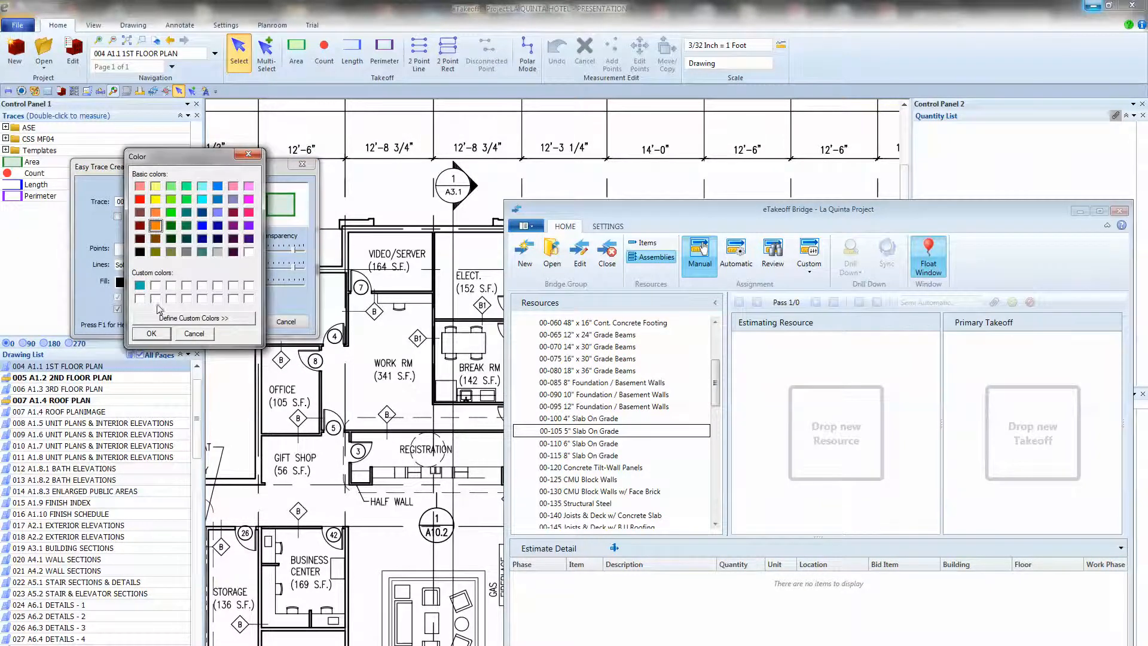
{"action": "left_click", "coordinate": [154, 333]}
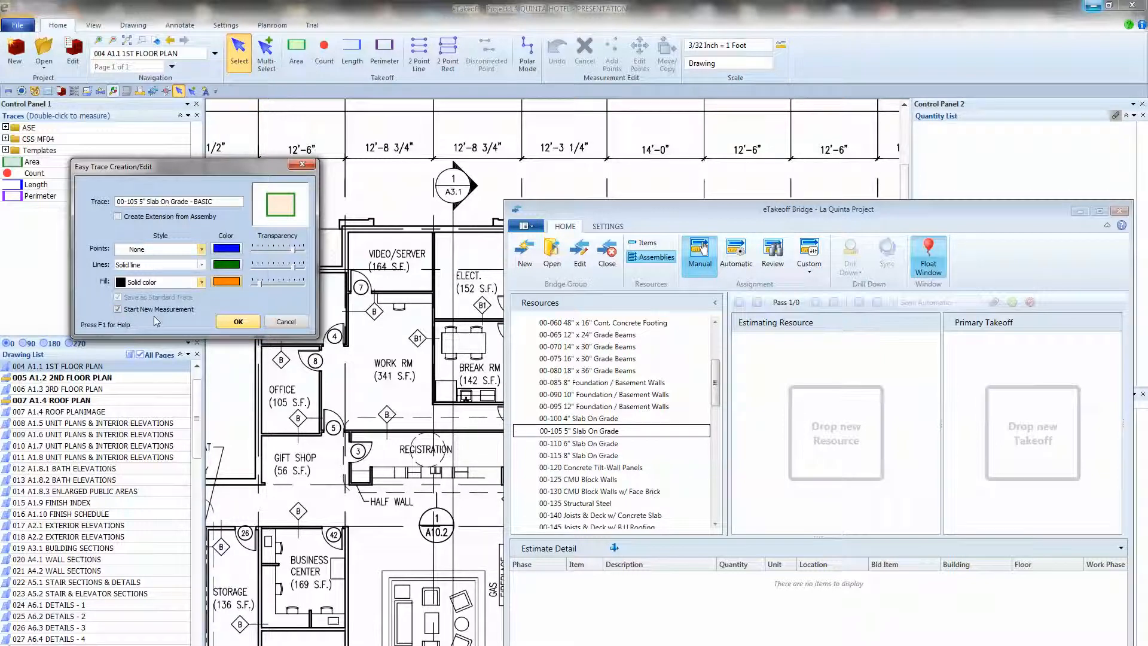
{"action": "left_click", "coordinate": [239, 322]}
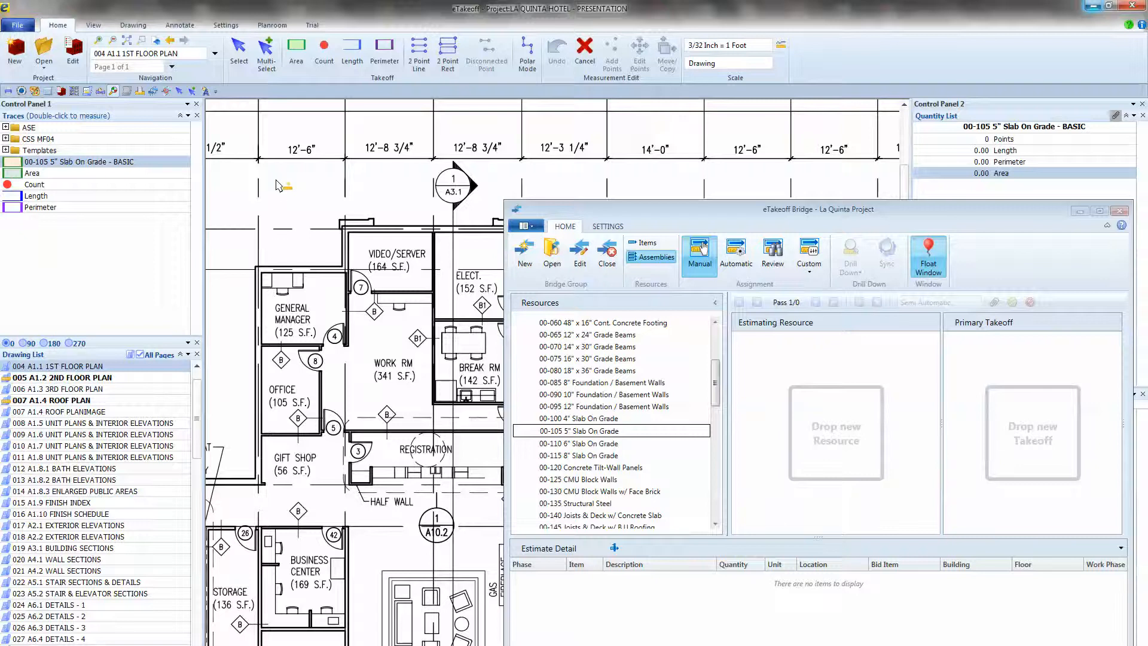
Measure the General Manager room's slab area by tracing its four corners on the first floor plan.
{"action": "left_click", "coordinate": [258, 269]}
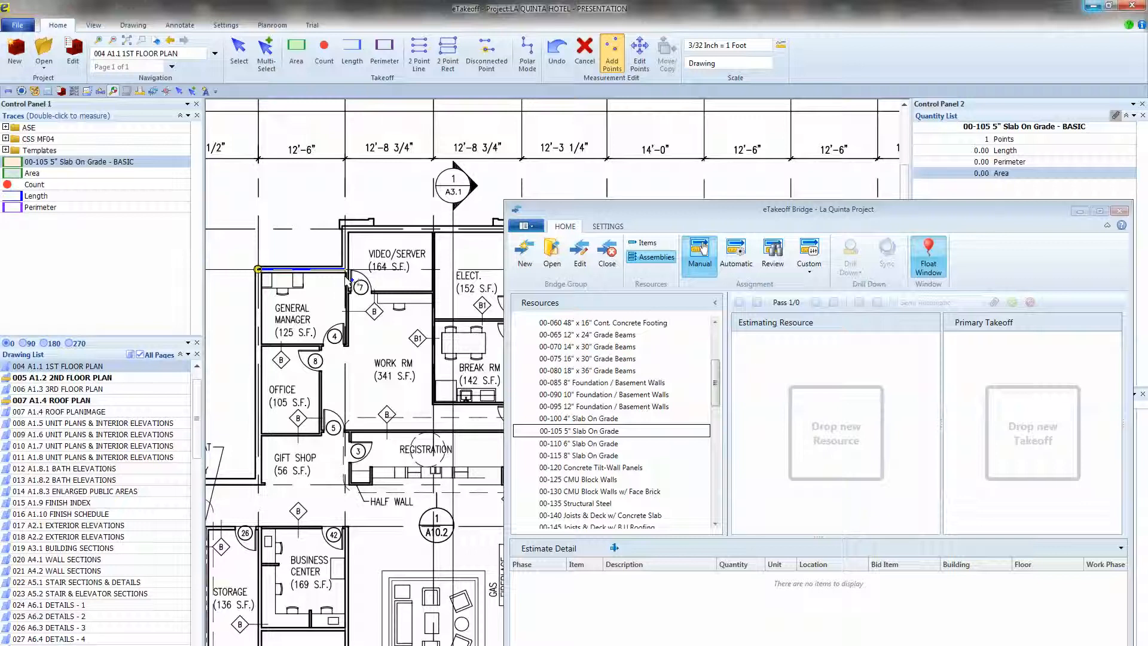
{"action": "left_click", "coordinate": [345, 269]}
{"action": "left_click", "coordinate": [345, 345]}
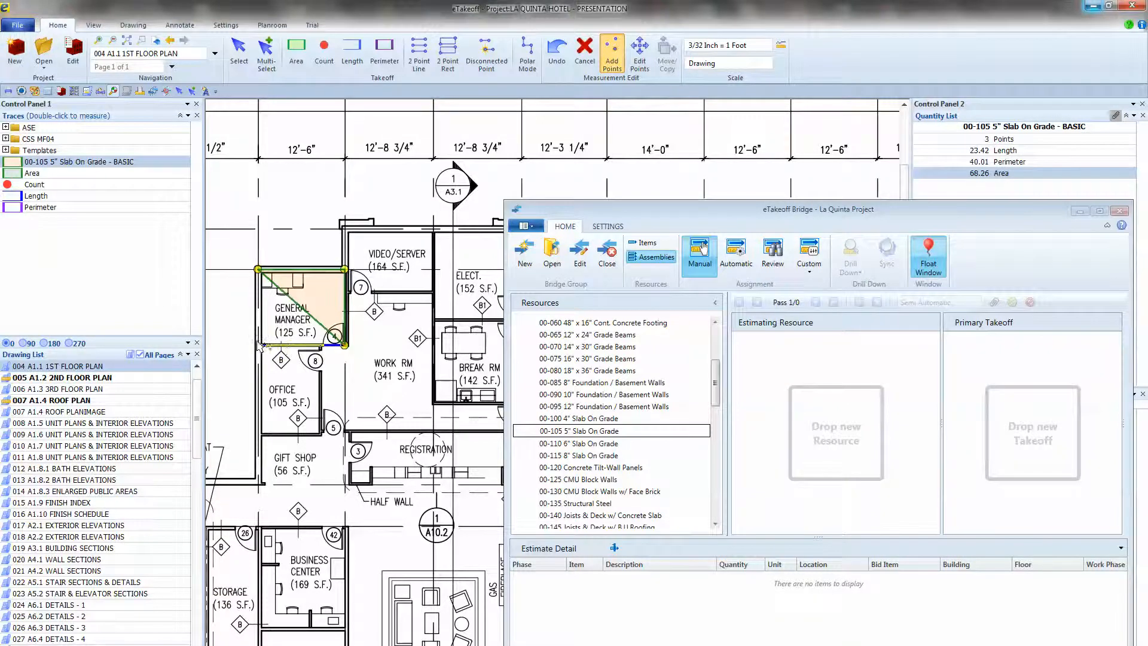
{"action": "left_click", "coordinate": [260, 346]}
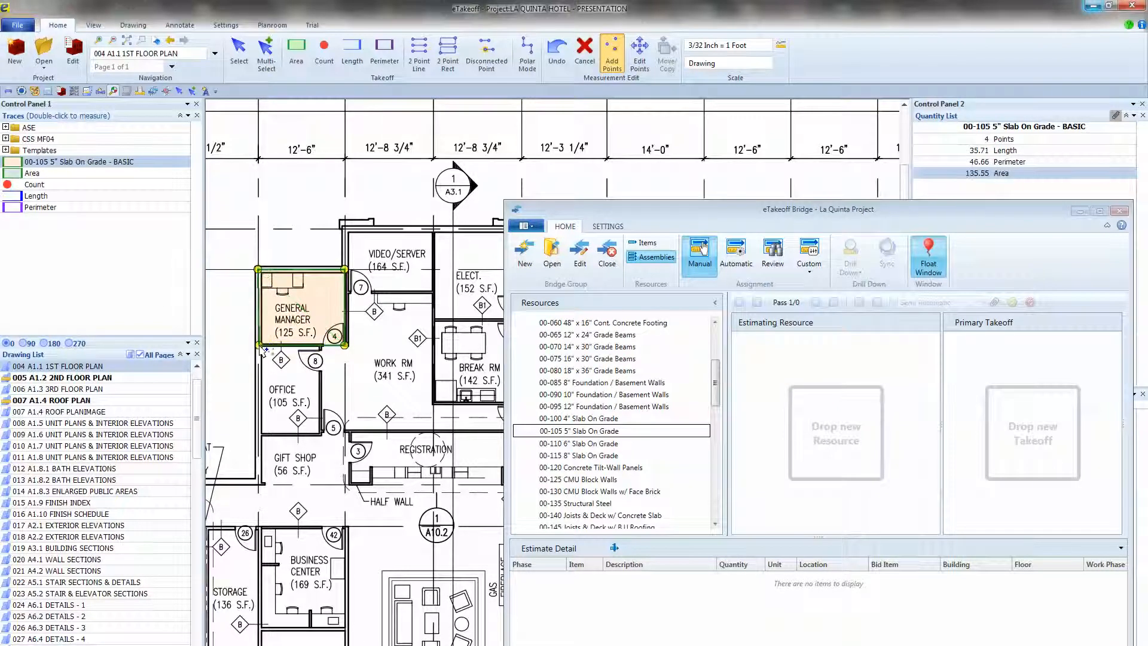
{"action": "right_click", "coordinate": [260, 346]}
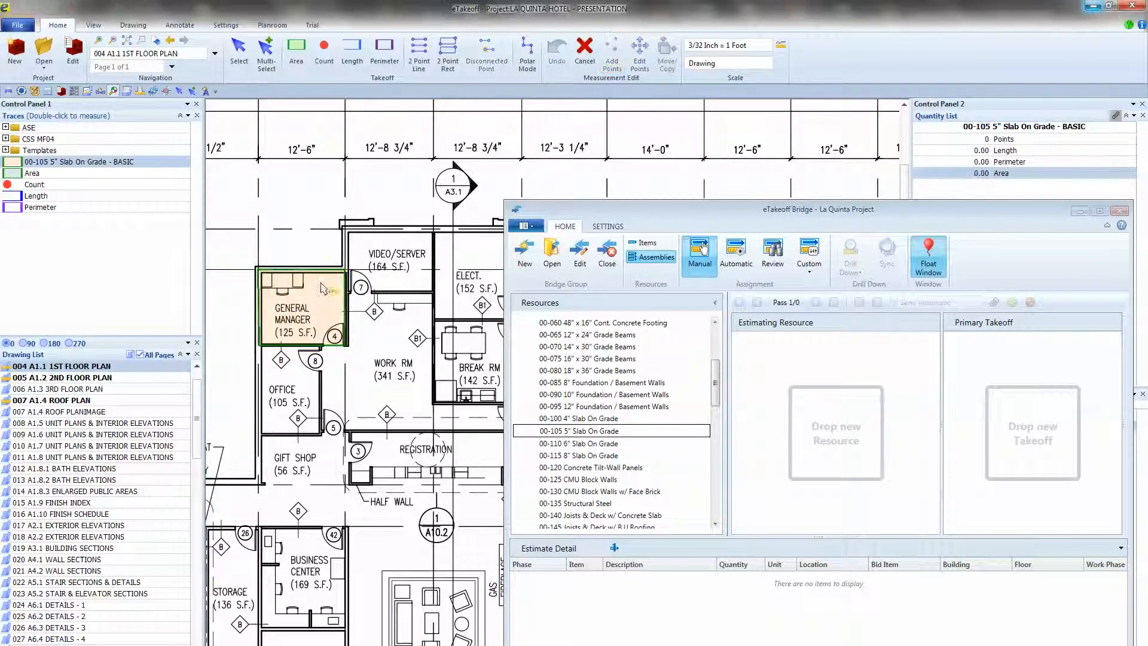
Measure one rectangular slab area covering the Video/Server and Work Rm spaces, and finish measuring.
{"action": "left_click", "coordinate": [345, 228]}
{"action": "left_click", "coordinate": [435, 228]}
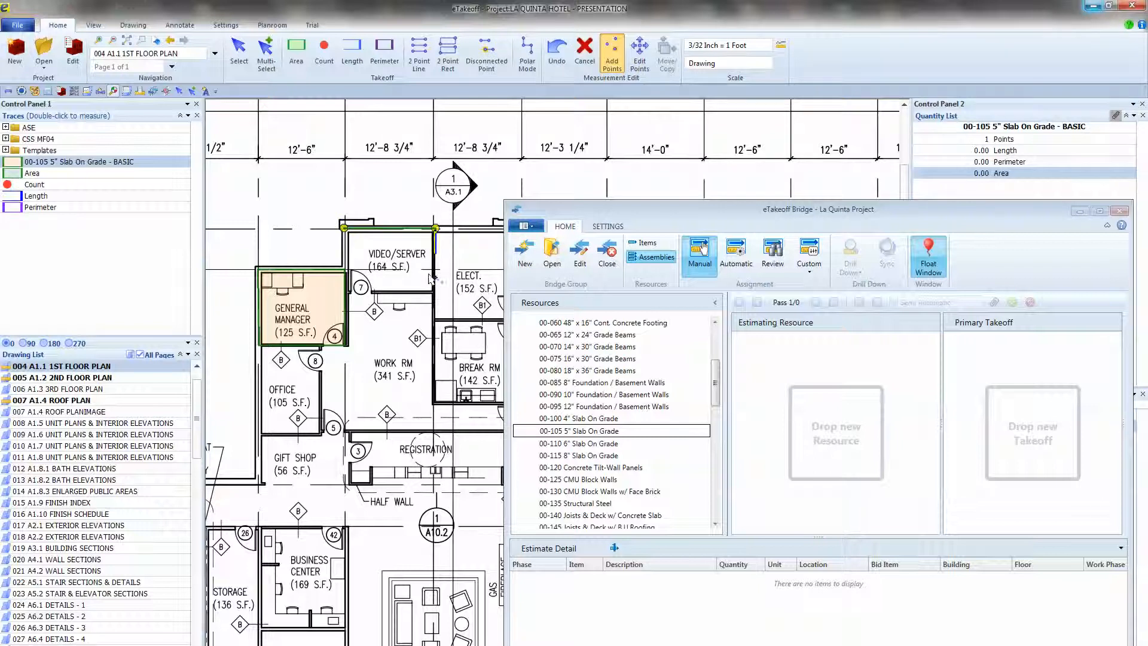
{"action": "left_click", "coordinate": [435, 403]}
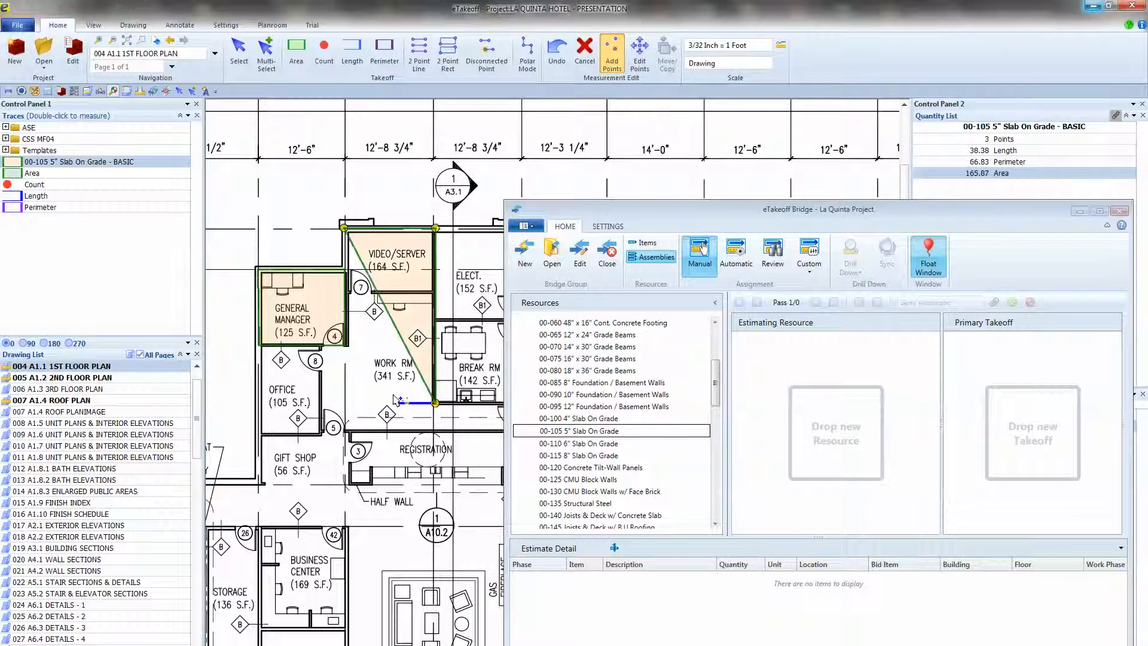
{"action": "left_click", "coordinate": [344, 403]}
{"action": "right_click", "coordinate": [348, 408]}
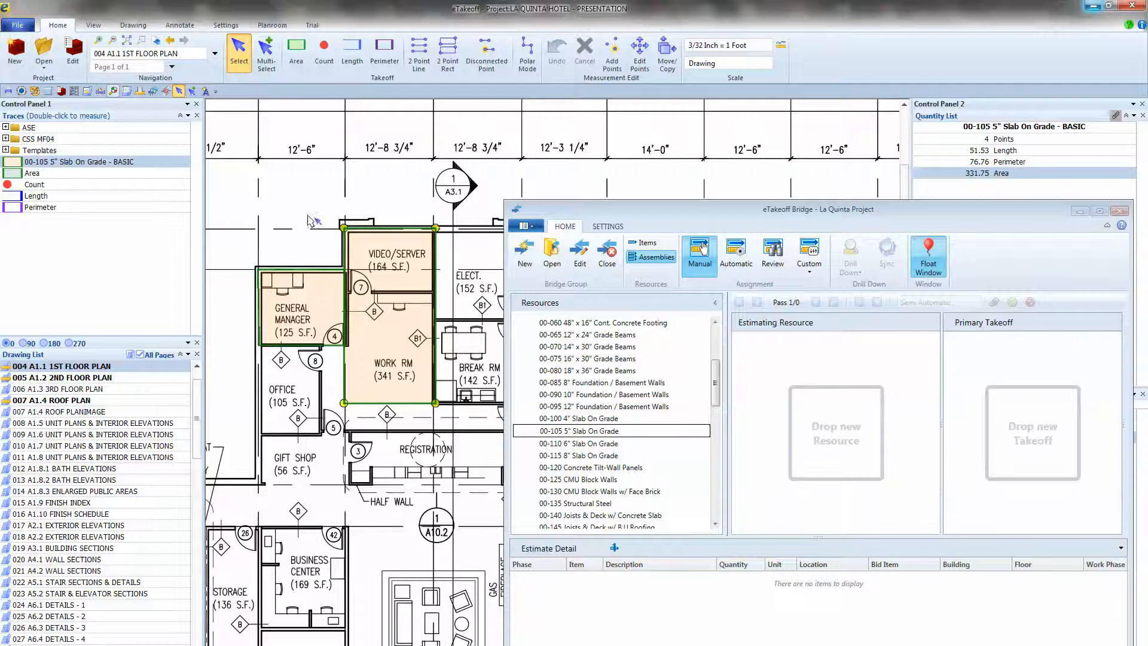
Assign the General Manager slab measurement to the 00-105 5" Slab On Grade assembly.
{"action": "mouse_move", "coordinate": [377, 283]}
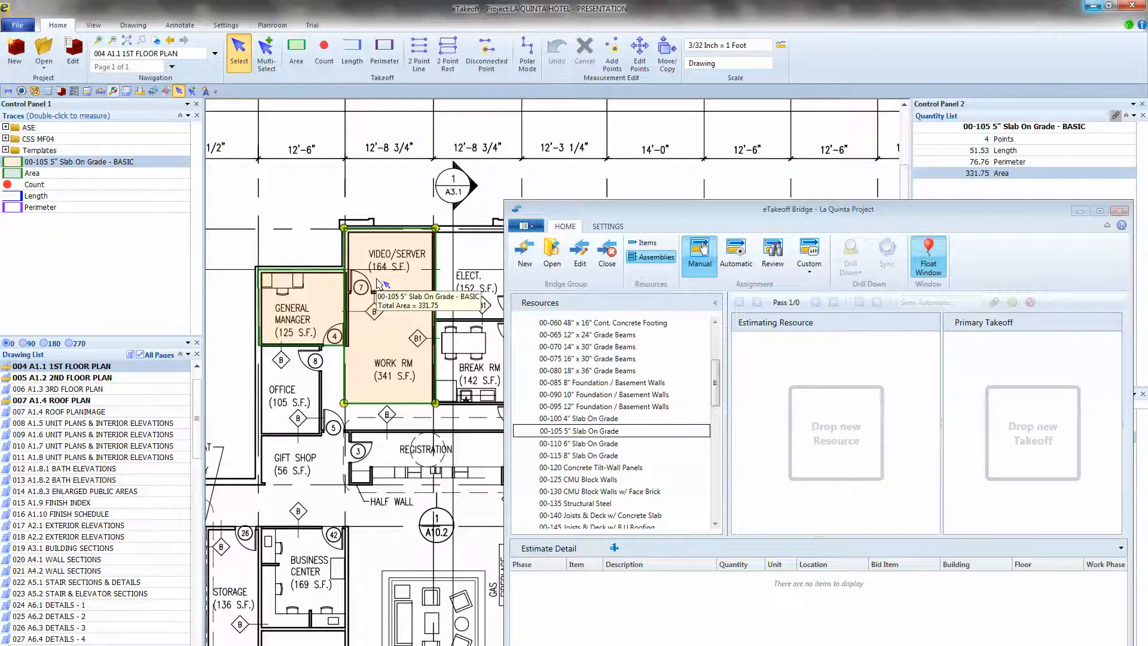
{"action": "left_click", "coordinate": [291, 315]}
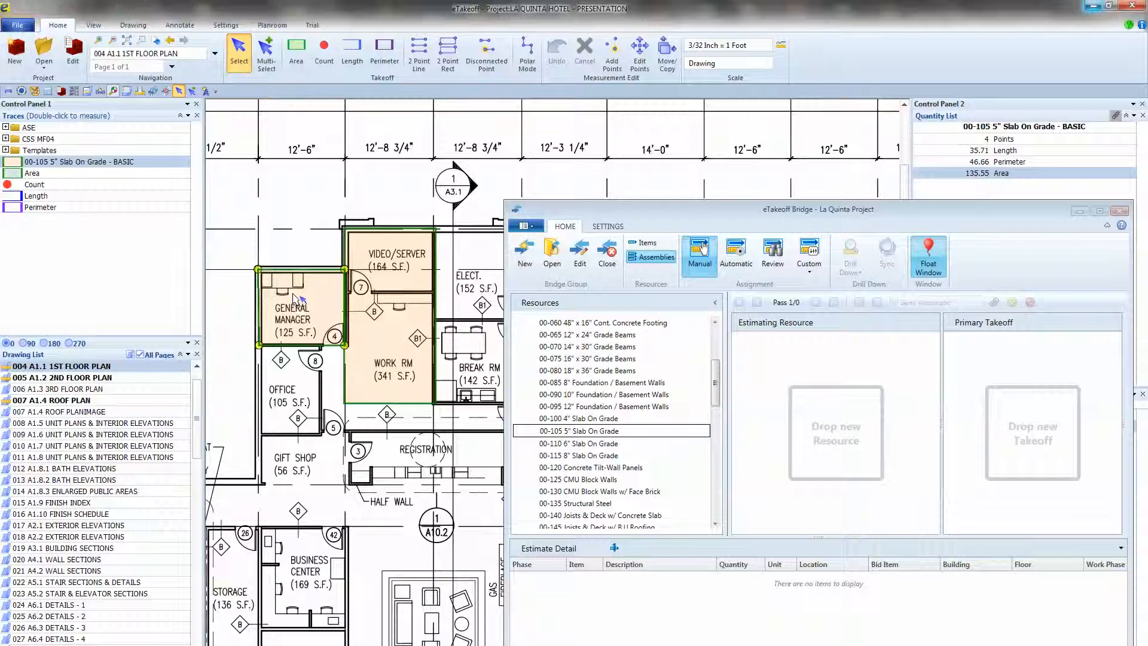
{"action": "mouse_move", "coordinate": [293, 296]}
{"action": "left_click_drag", "start_coordinate": [293, 296], "coordinate": [600, 437]}
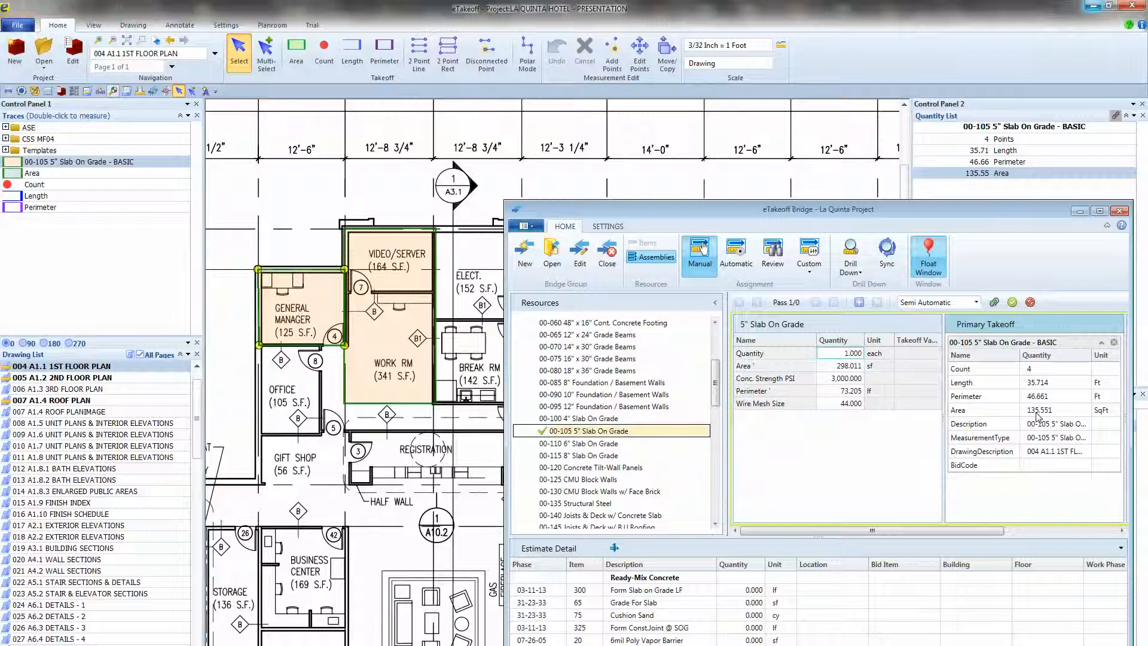
Fill the assembly with the takeoff's area and perimeter and a 2,500 PSI concrete strength, adding and accepting the pass.
{"action": "left_click_drag", "start_coordinate": [1038, 413], "coordinate": [855, 369]}
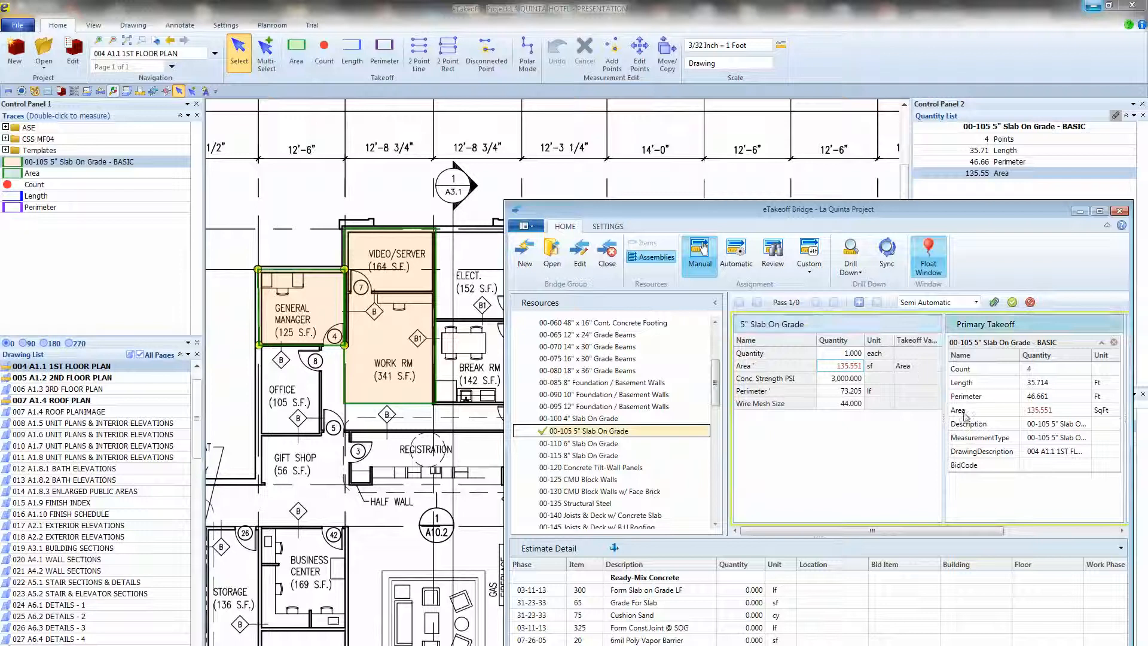
{"action": "left_click", "coordinate": [837, 379]}
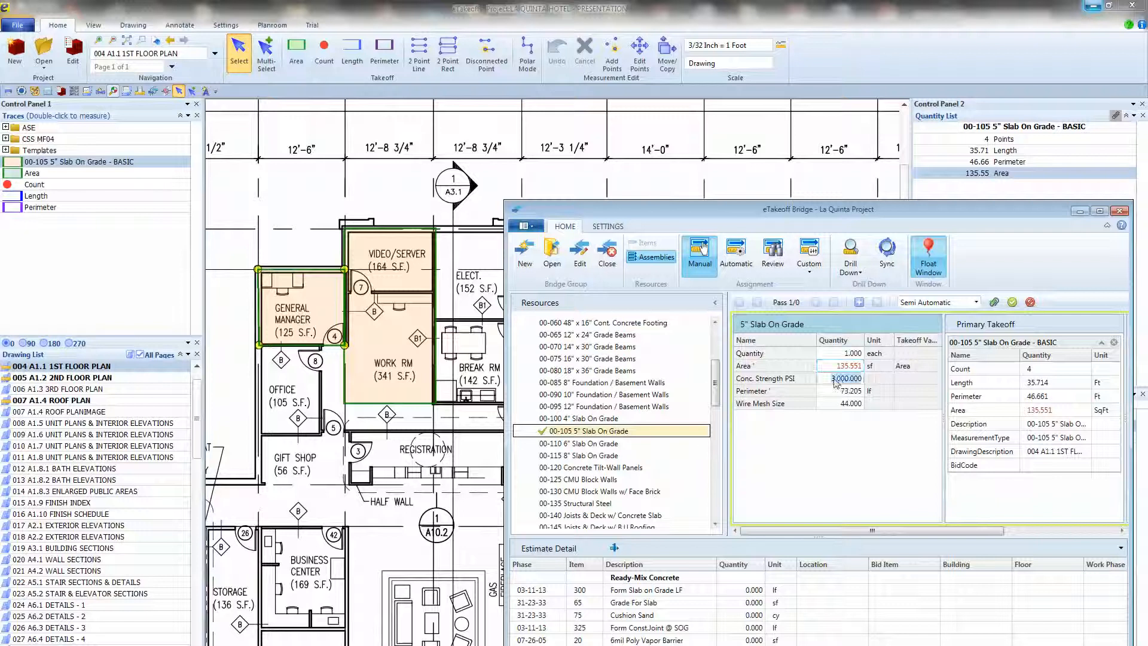
{"action": "type", "text": "2000"}
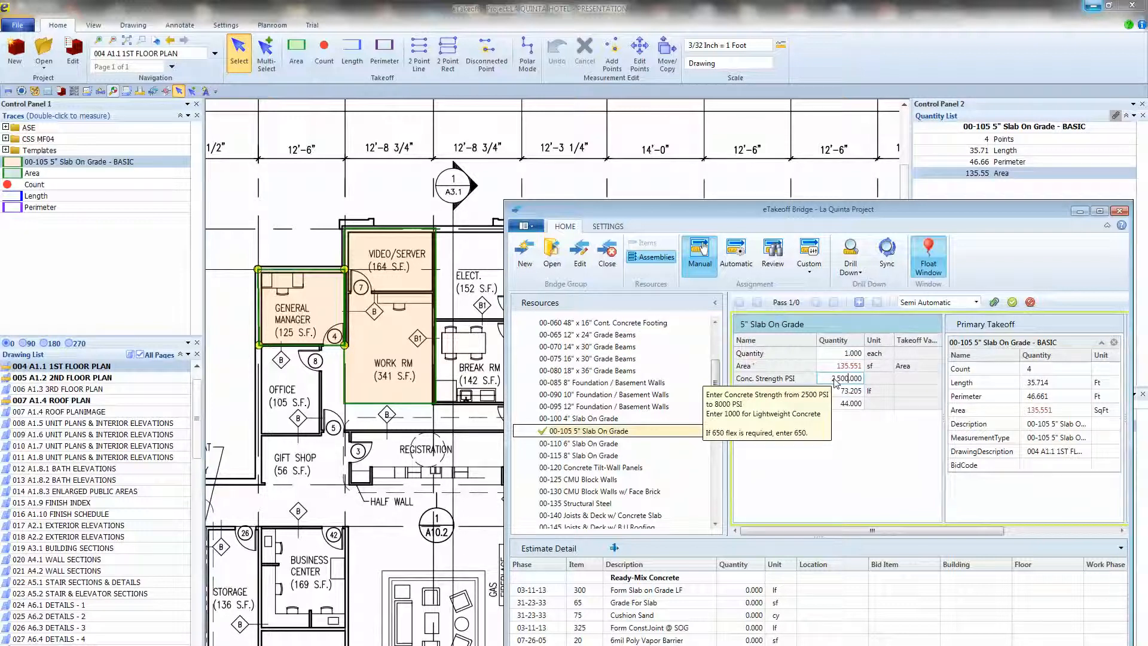
{"action": "left_click", "coordinate": [840, 390]}
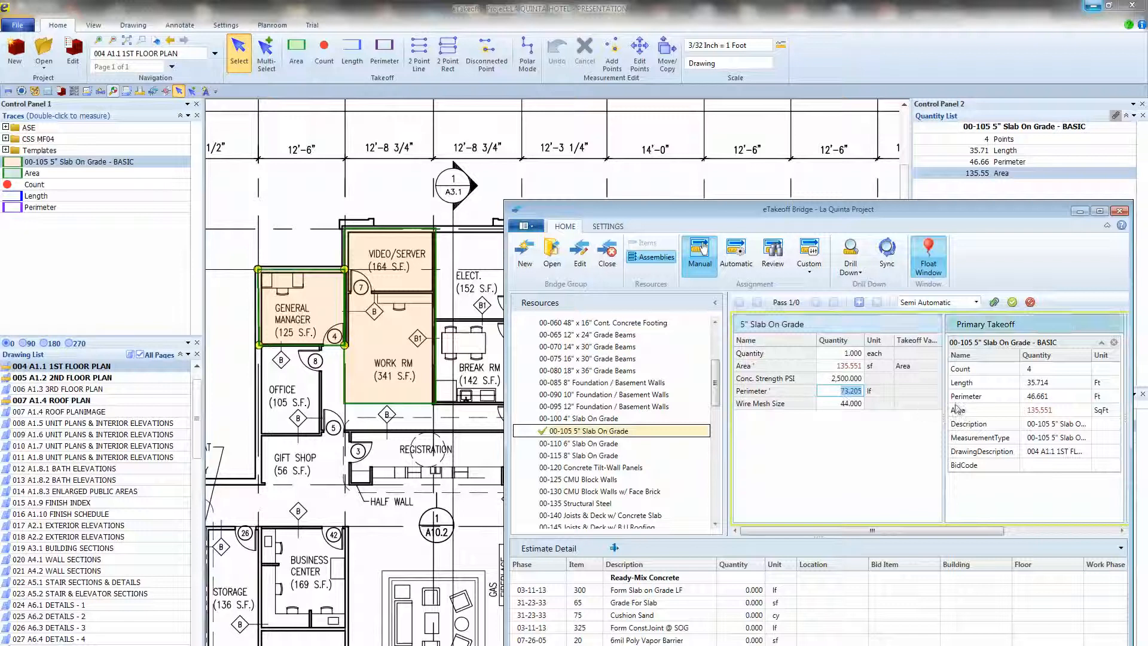
{"action": "left_click_drag", "start_coordinate": [1037, 397], "coordinate": [862, 392]}
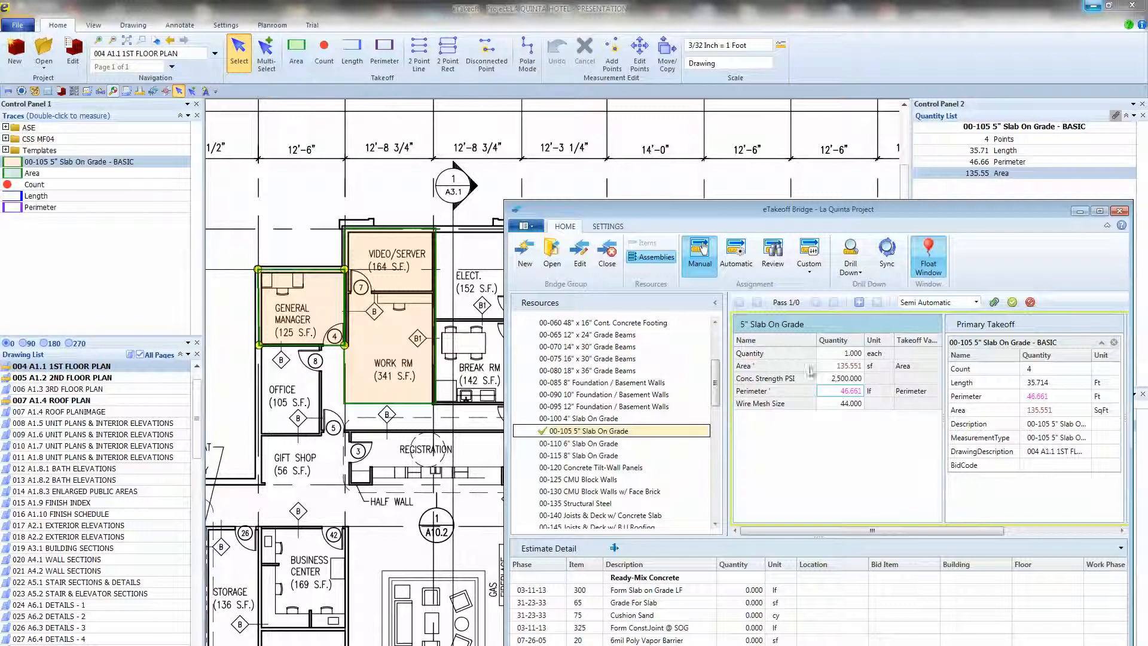
{"action": "left_click", "coordinate": [860, 304]}
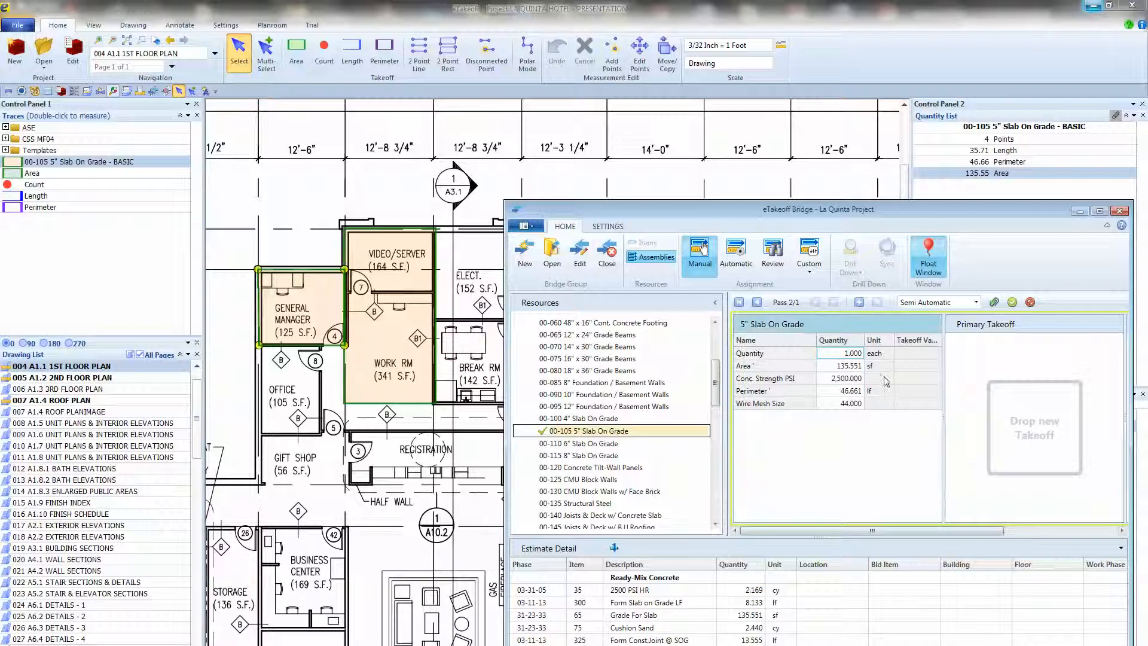
{"action": "left_click", "coordinate": [1012, 302]}
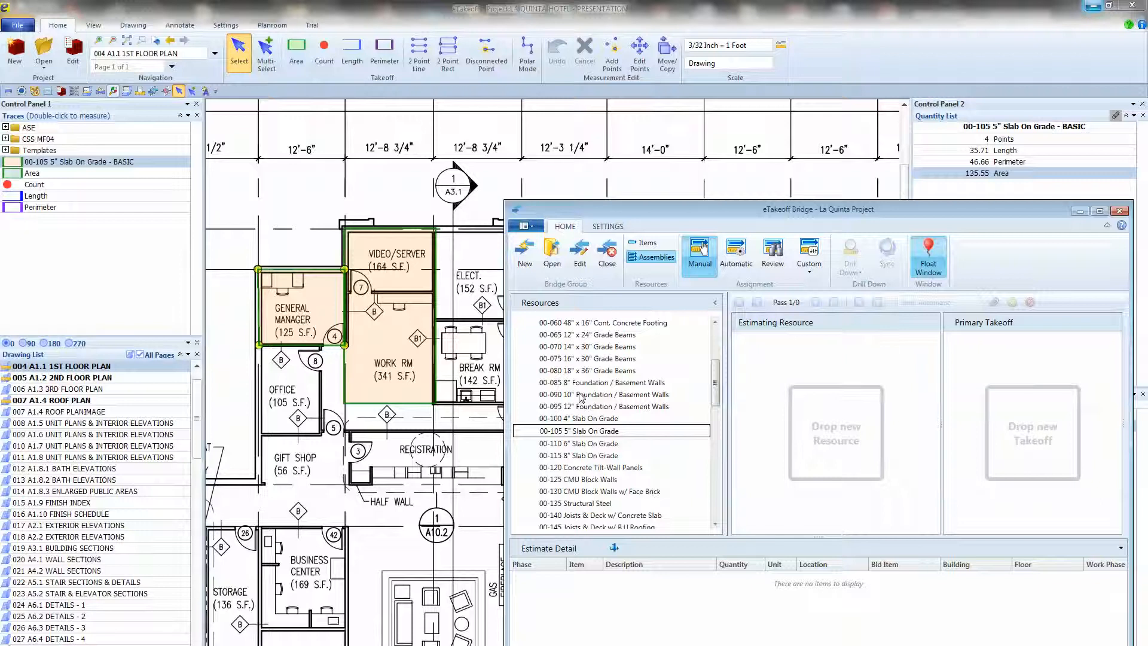
Assign the Video/Server and Work Rm measurement to the 00-105 5" Slab On Grade assembly, adding and accepting its pass.
{"action": "left_click", "coordinate": [385, 317]}
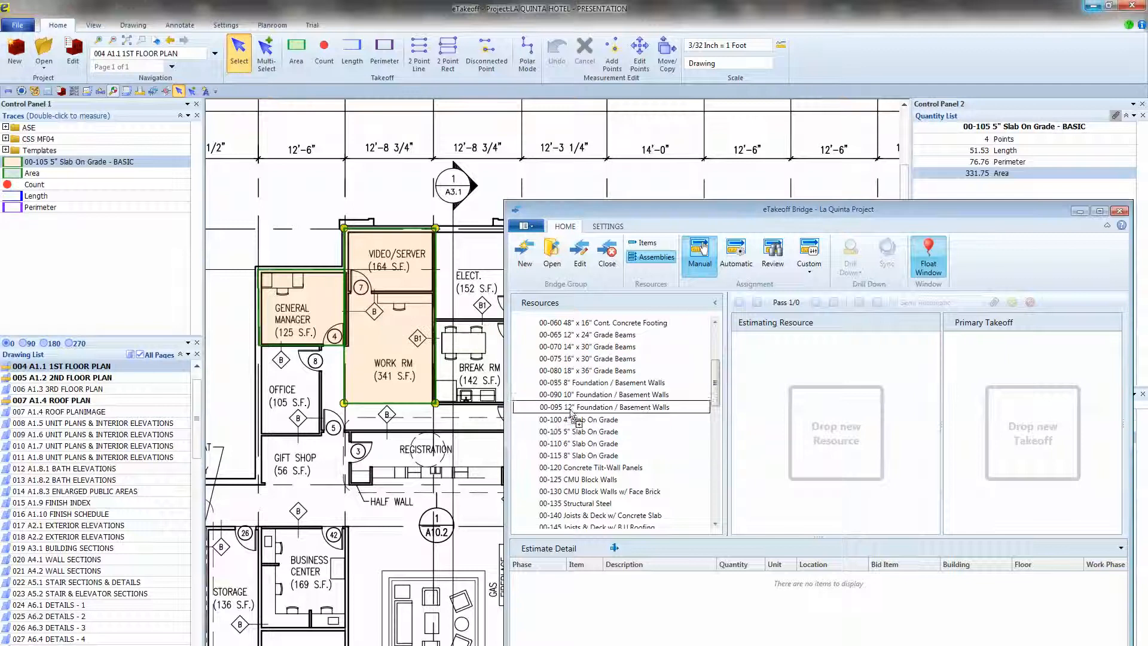
{"action": "double_click", "coordinate": [589, 429]}
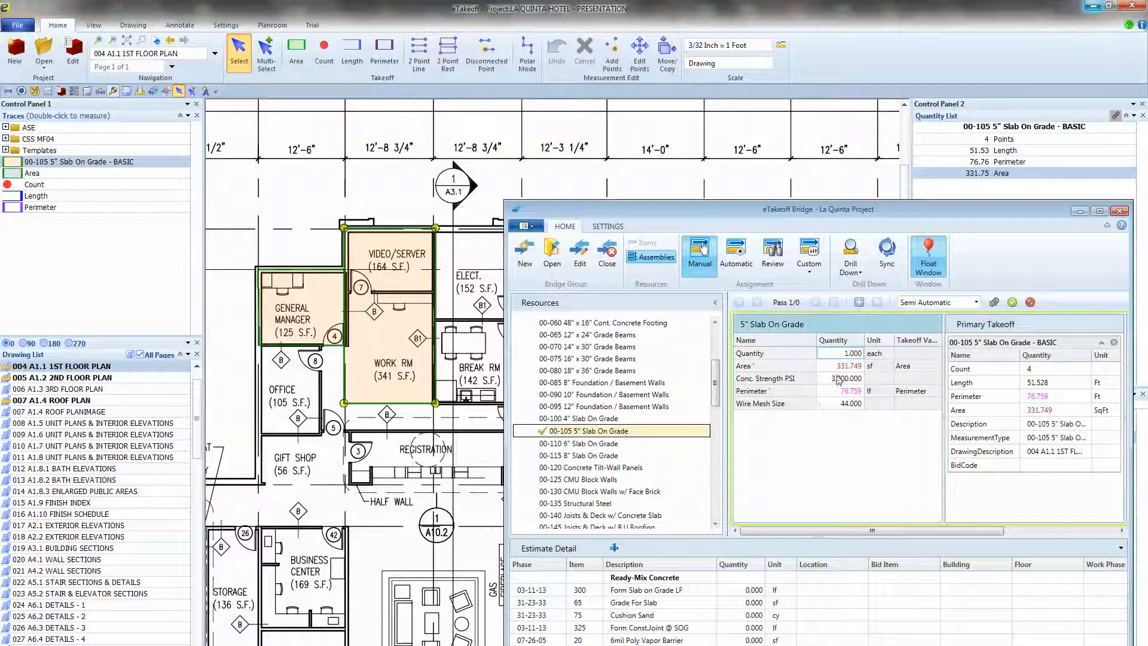
{"action": "left_click", "coordinate": [862, 305]}
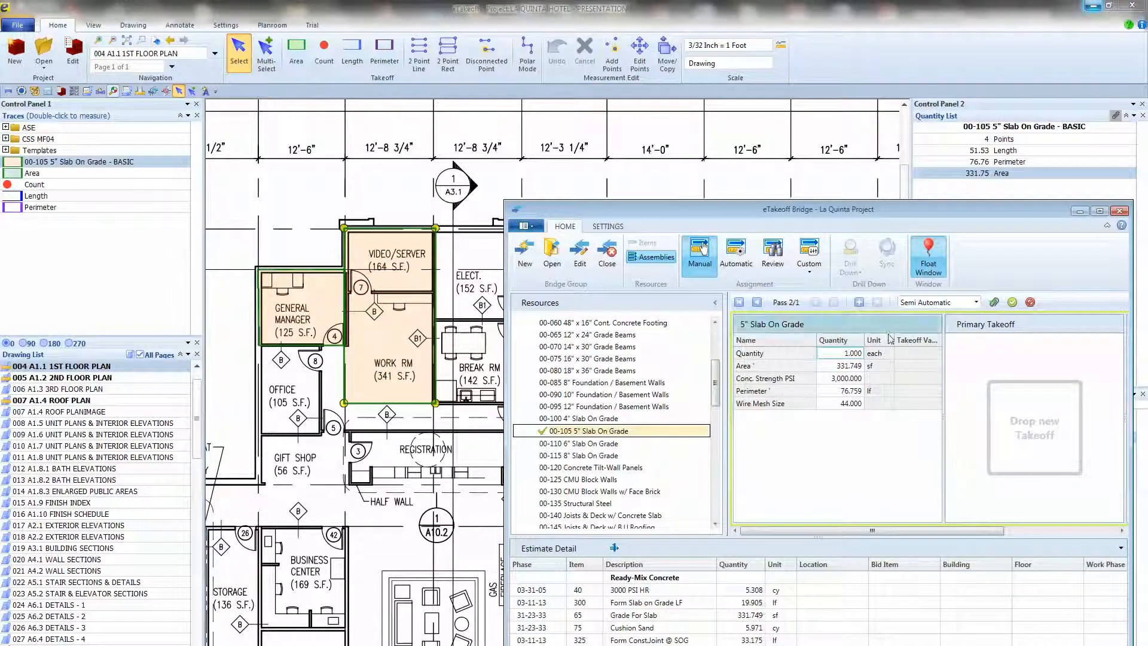
{"action": "left_click", "coordinate": [1014, 304]}
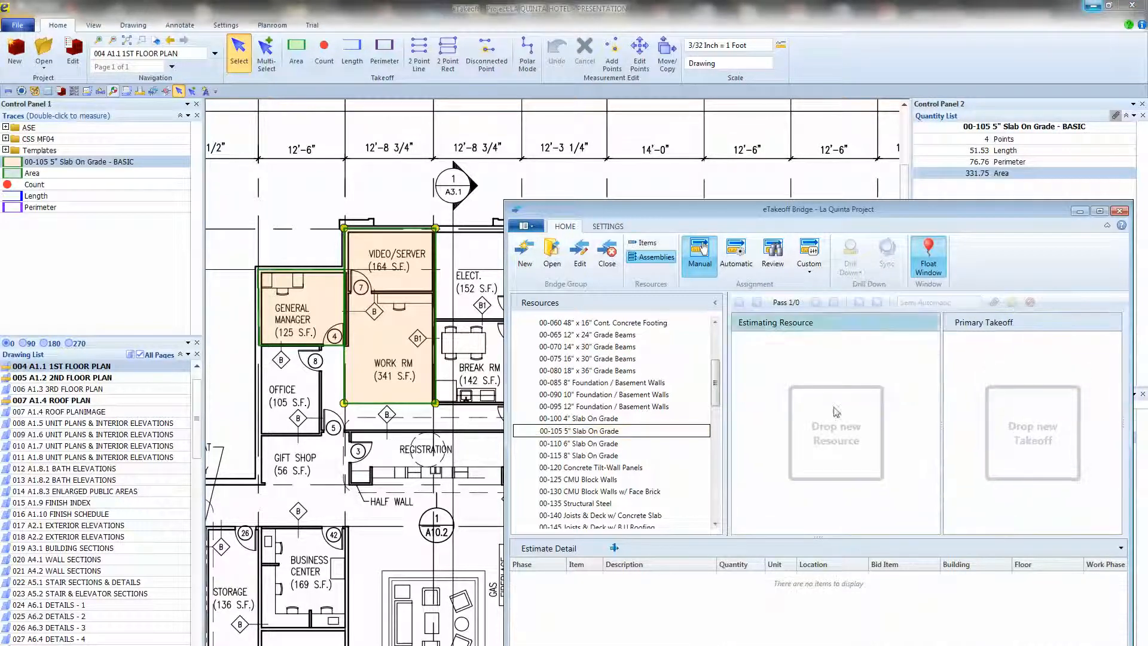